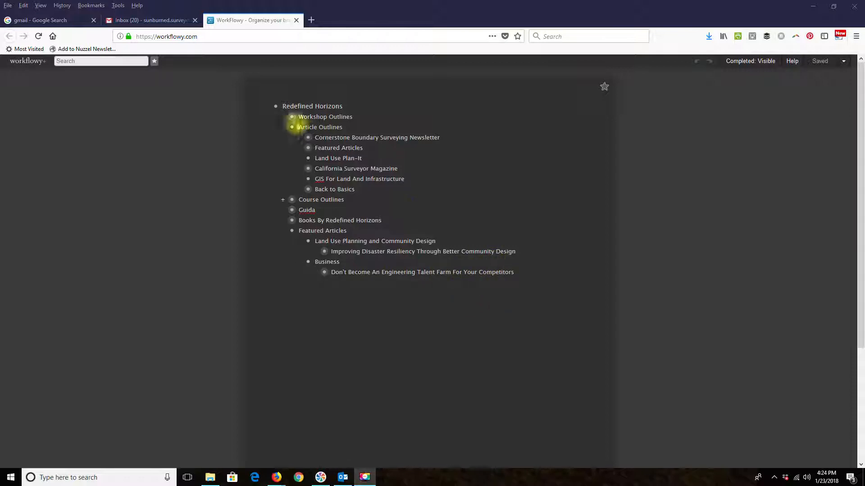
- Collapse and re-expand the Redefined Horizons list, and collapse its Article Outlines branch
left_click(267, 108)
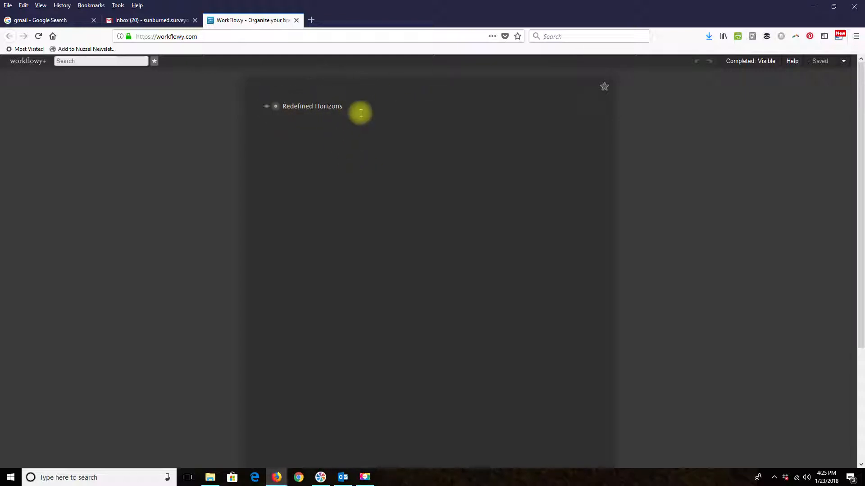
left_click(267, 109)
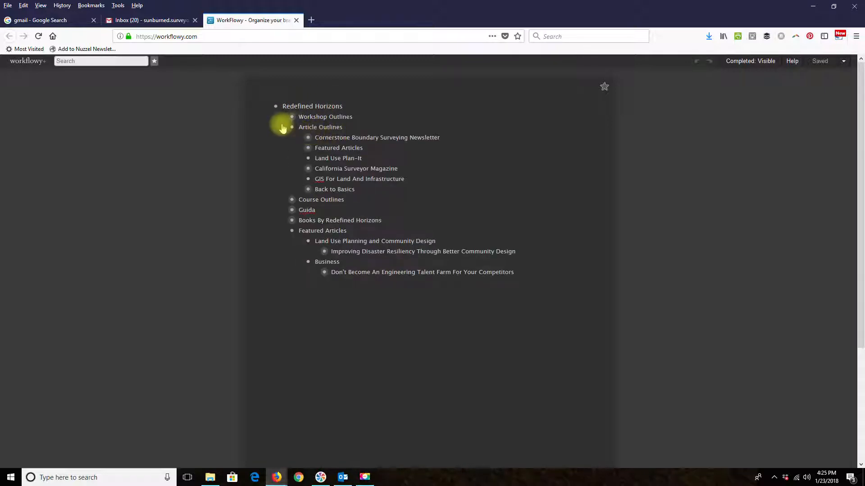
left_click(282, 128)
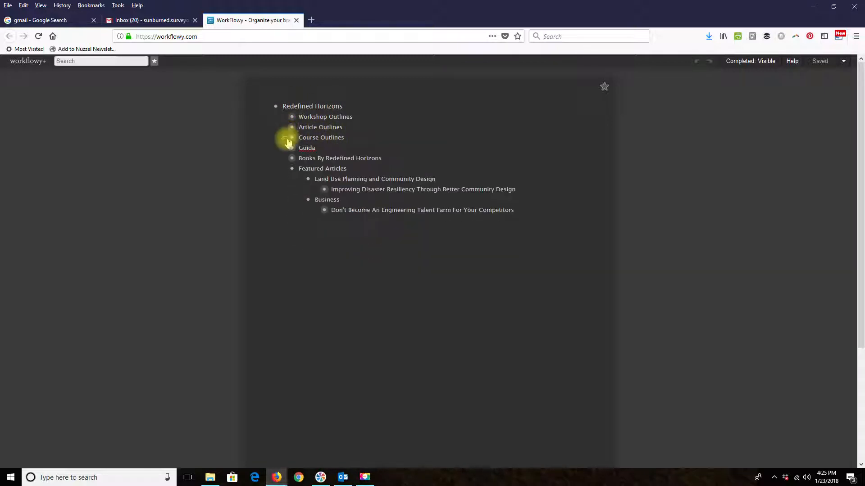
- Collapse and re-expand Featured Articles and its Business branch, keeping Land Use Planning and Community Design collapsed
left_click(286, 170)
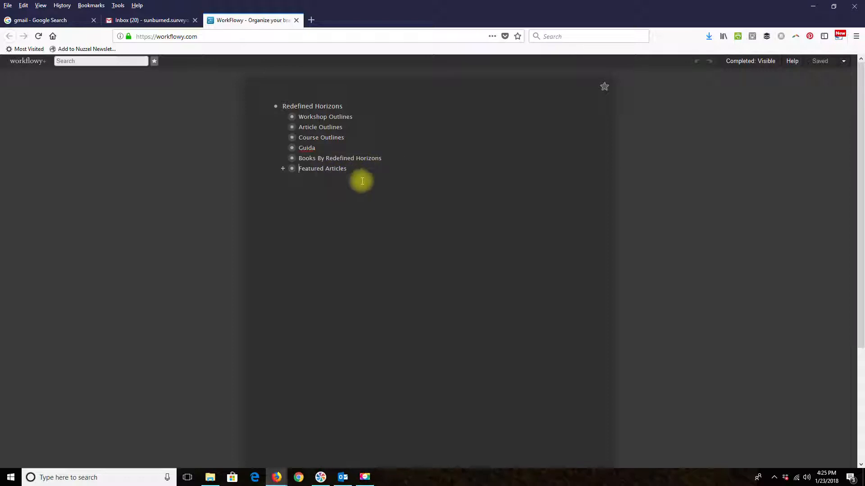
left_click(283, 172)
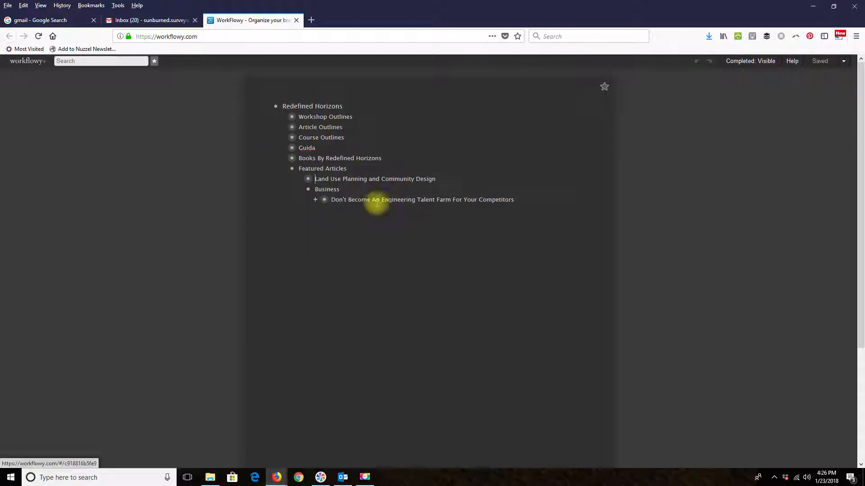
left_click(299, 190)
left_click(400, 179)
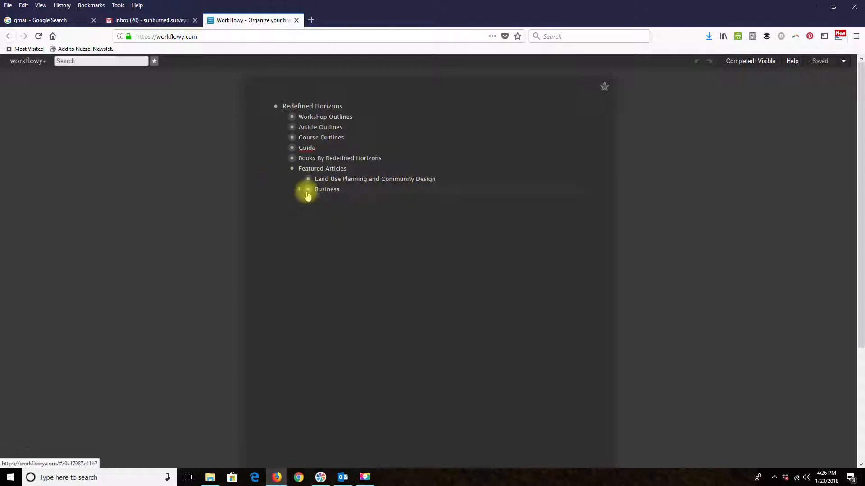
mouse_move(308, 196)
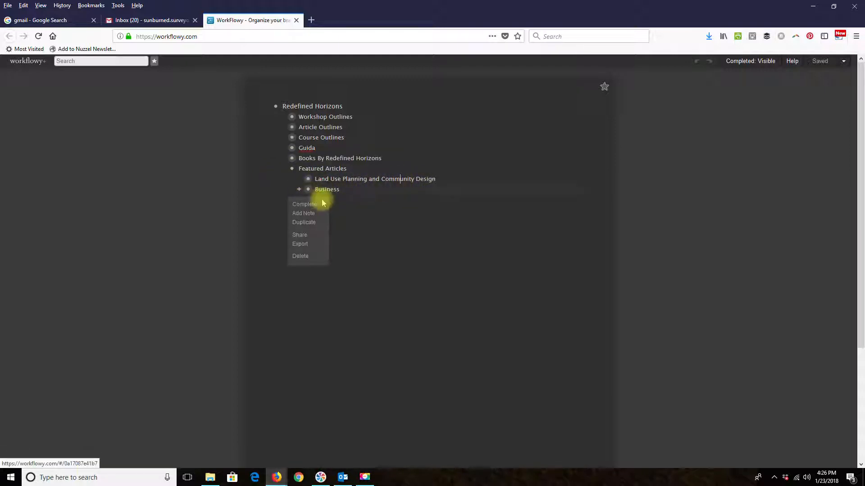
left_click(298, 191)
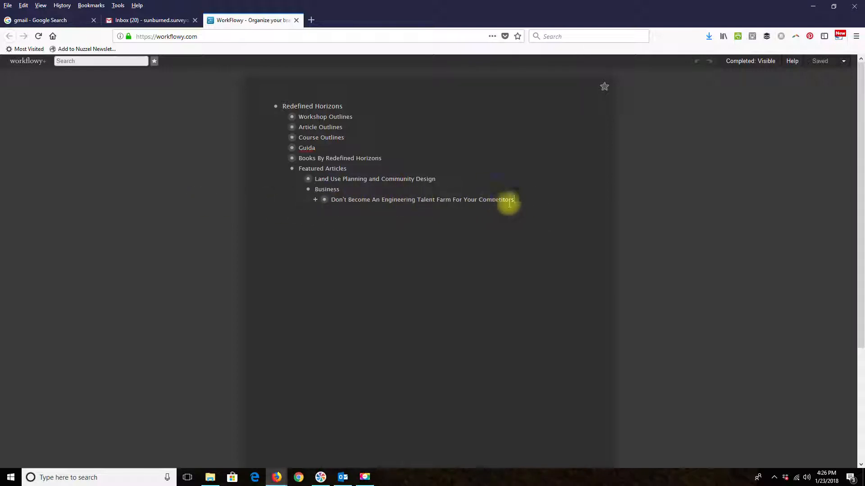
- View the "Don't Become An Engineering Talent Farm For Your Competitors" outline on its own, and go back up level by level to Redefined Horizons
left_click(315, 200)
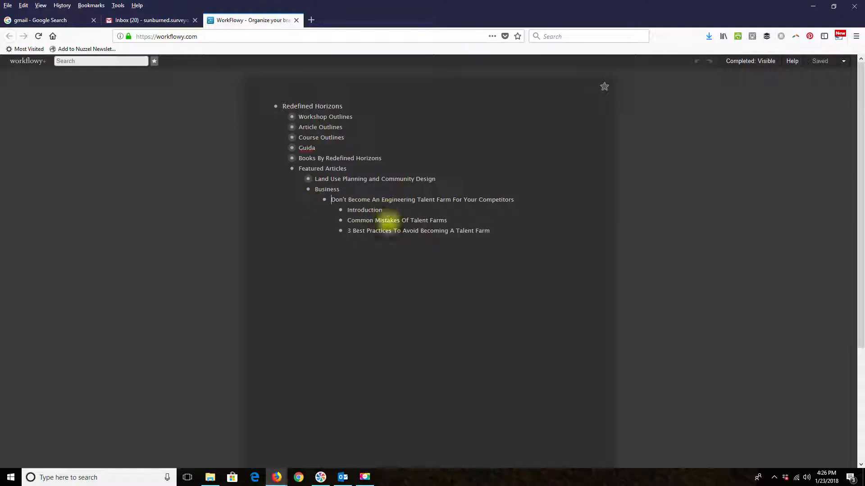
left_click(325, 201)
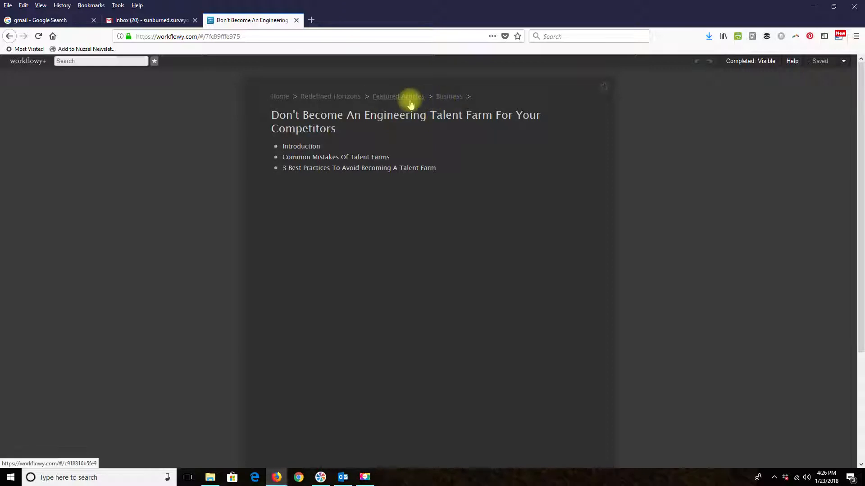
left_click(448, 96)
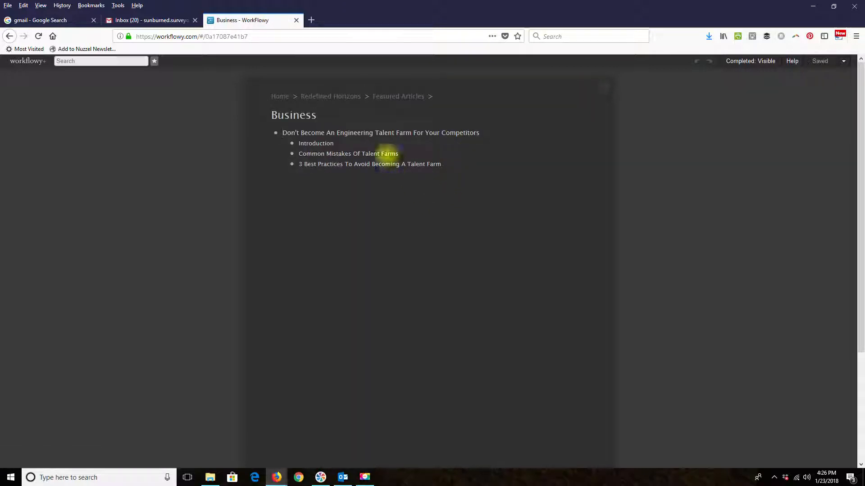
left_click(397, 96)
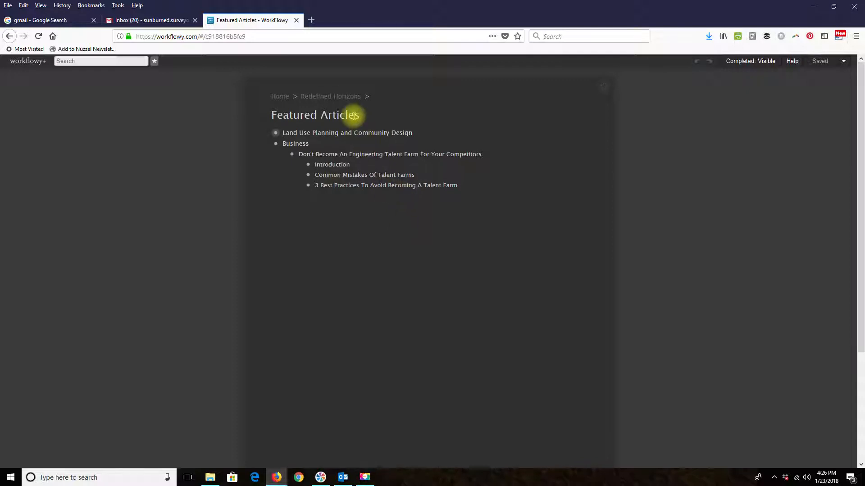
left_click(344, 96)
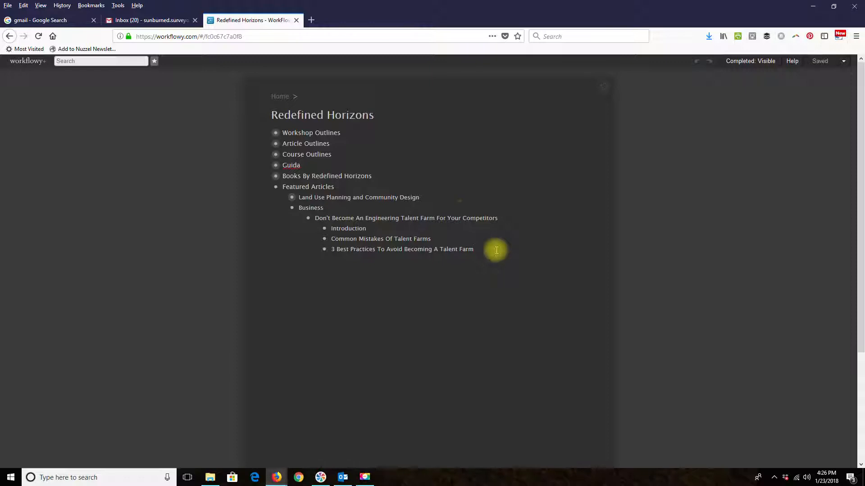
- Collapse the talent farm article and add "Think Twice Before You Give A Client That Discount On Your Surveying Services" below it under Business
left_click(300, 219)
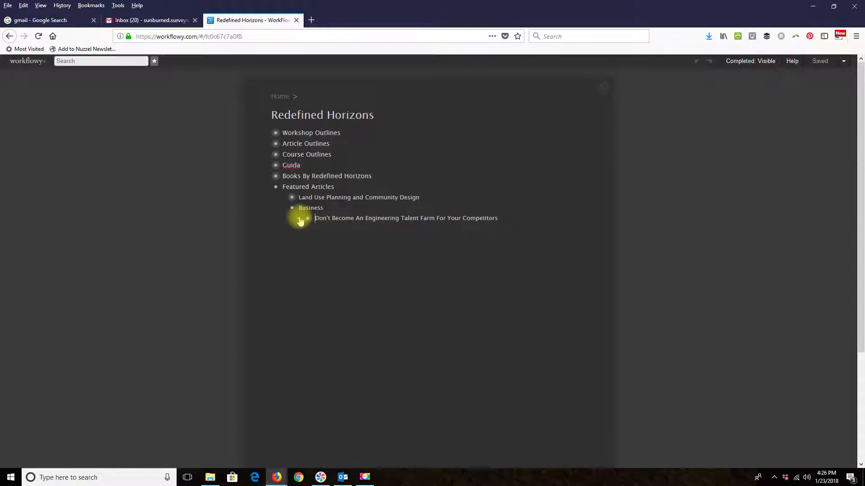
left_click(511, 216)
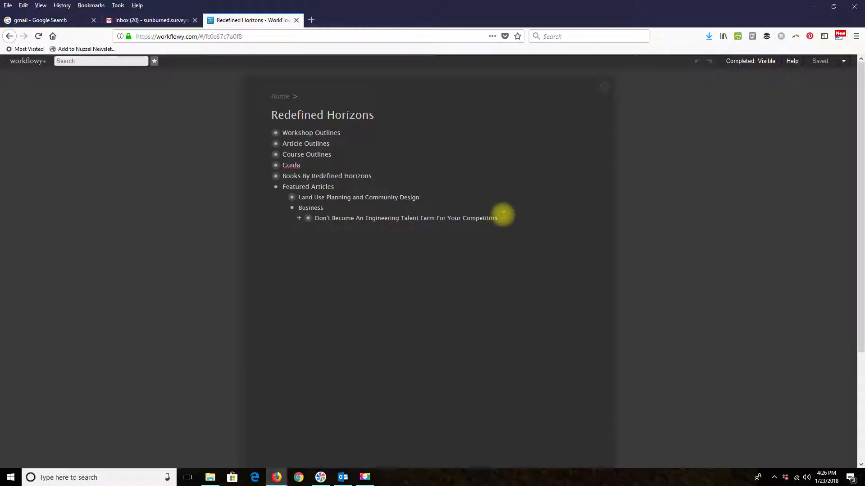
key("Return")
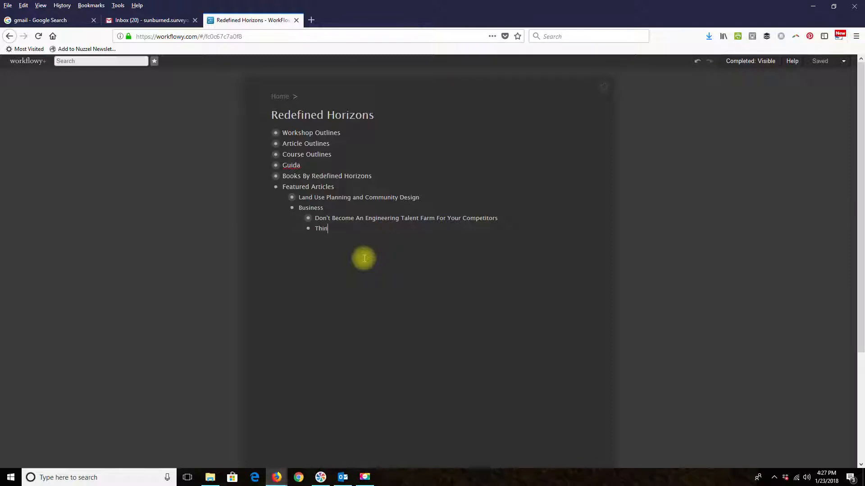
type("ce Before ")
type("You Giv")
type("e A Cient T")
type("ient Tha")
type("t Discount O")
type("n Your Surveyin")
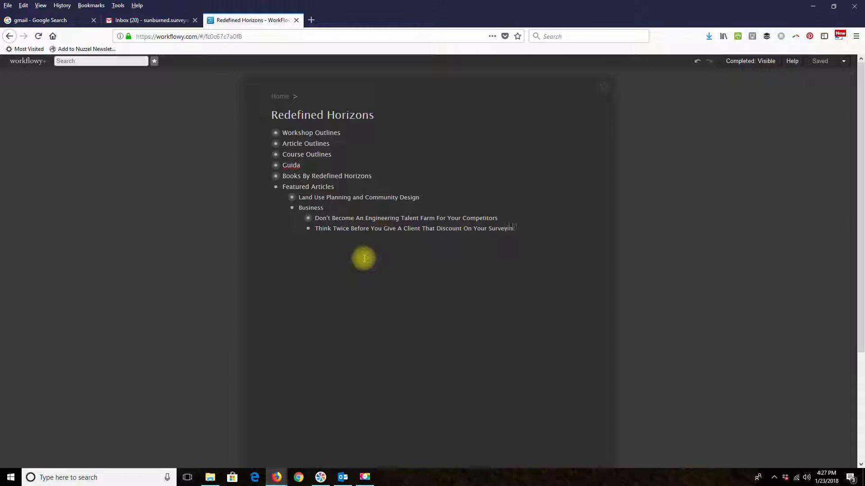
type("g Services")
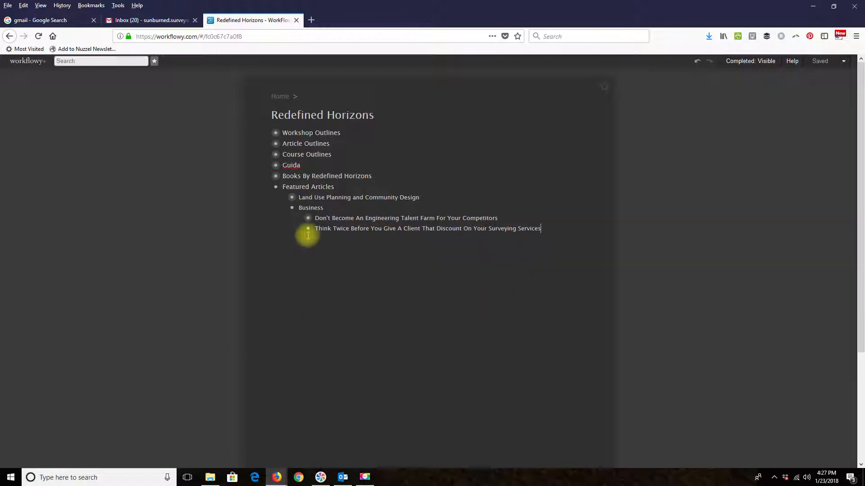
- Zoom into the new discount article and add "Introduction" as its first item
mouse_move(309, 231)
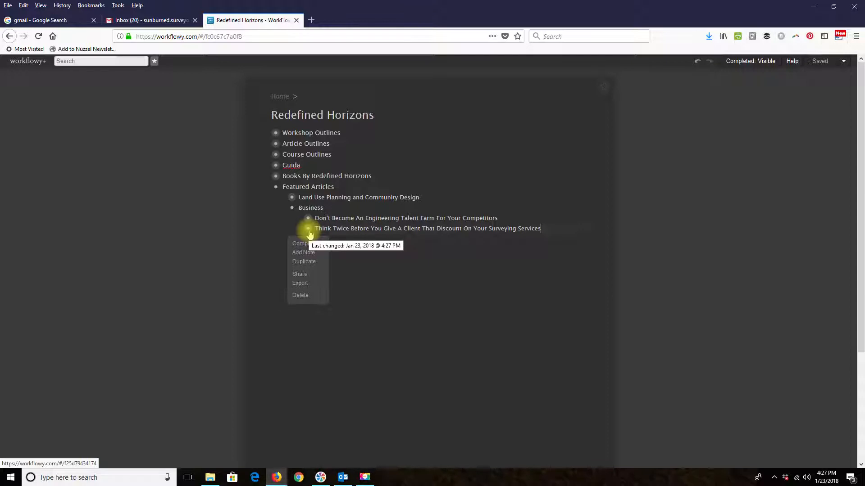
left_click(309, 230)
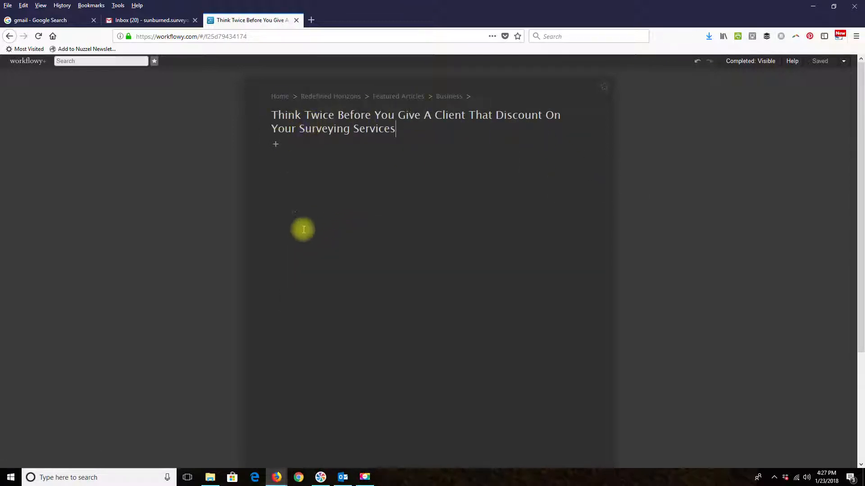
left_click(305, 144)
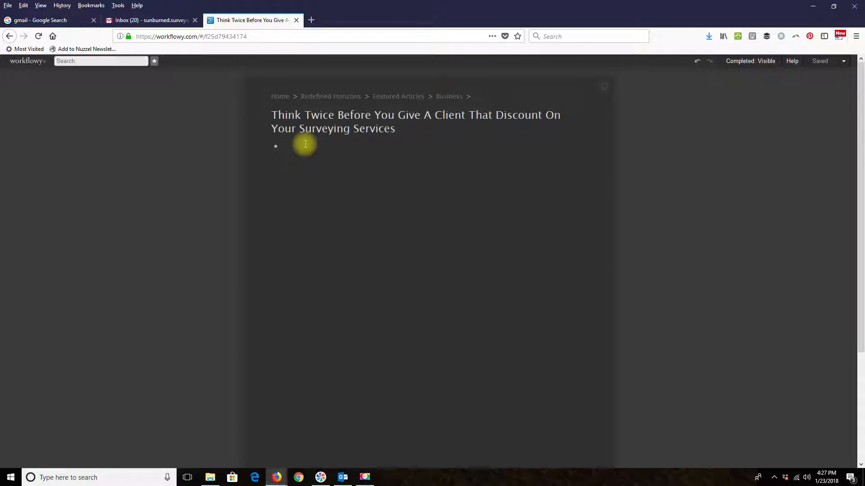
type("duction")
key("Return")
- Add the item "3 Bad Reasons To Give Your Client A Discount" below Introduction
type("3 Bad Reaspoms")
key("BackSpace")
key("BackSpace")
key("BackSpace")
key("BackSpace")
key("BackSpace")
type("ons To Giv")
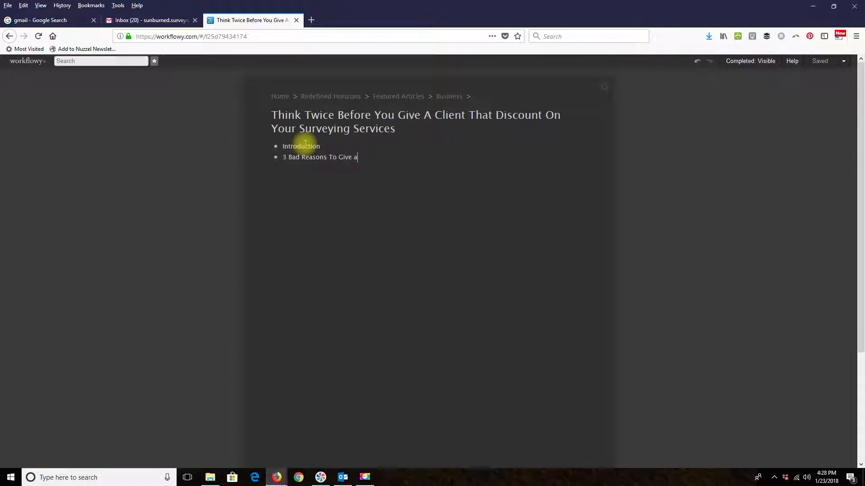
type("e Your Client A Discount")
key("Return")
- Add "1 Good Reason (Maybe) To Give Your Client A Discount" as the third item of the article outline
type("Good")
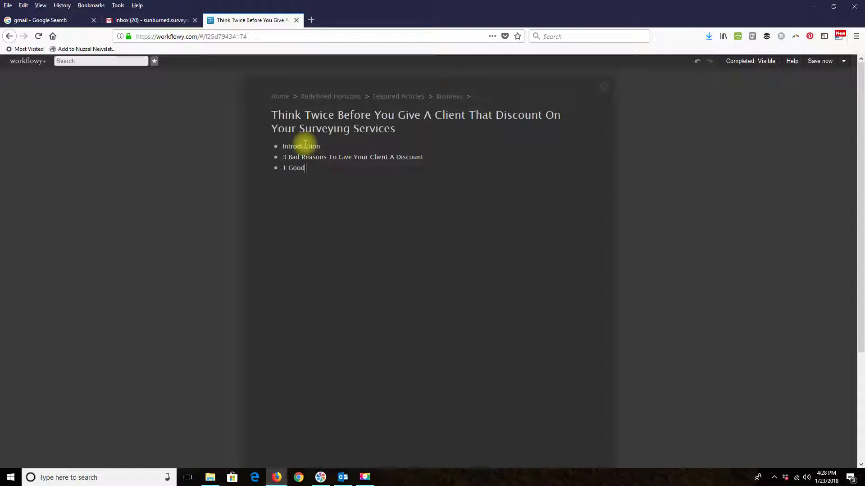
type(" Reason (Maybe) To Give Your C")
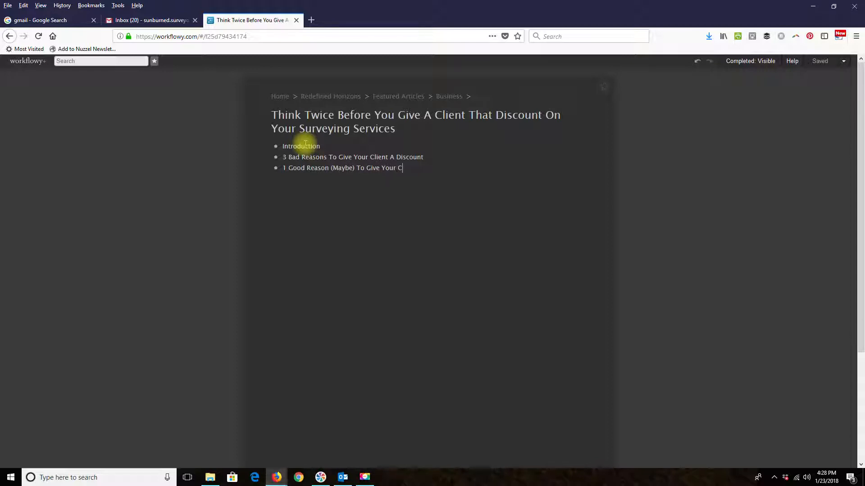
type("lient A Discount")
key("Return")
- Add "The Problem With Discounts For Project Owners" as the fourth item of the article outline
type("The Problem With Di")
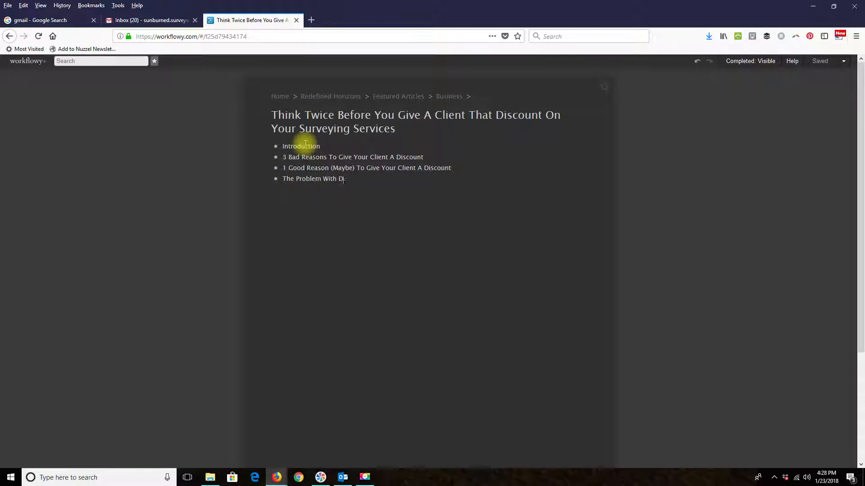
type("scounts For Project Owners")
key("BackSpace")
key("Return")
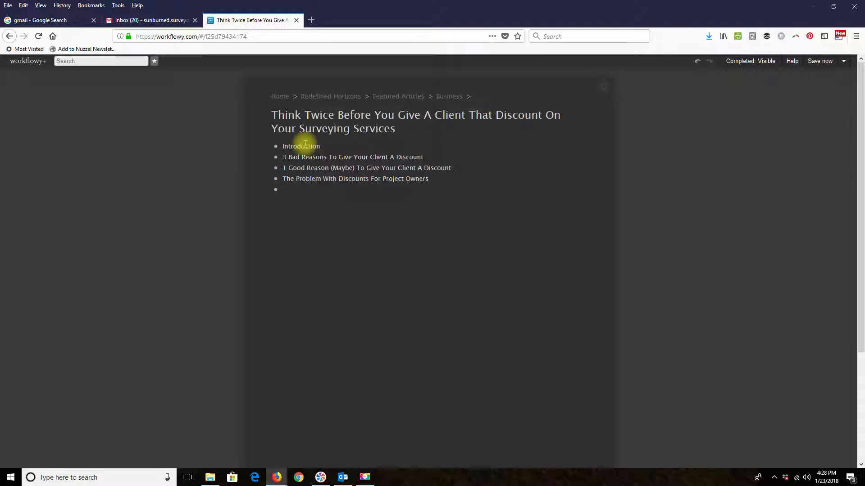
- Add the closing items "Don't Commit The Crime Of Aiding And Abetting Cut Throat Competitors" and "Conclusion" to the article outline
type("Don't Commit ")
type("The Crime Of ")
type("Aid")
key("BackSpace")
type("iding")
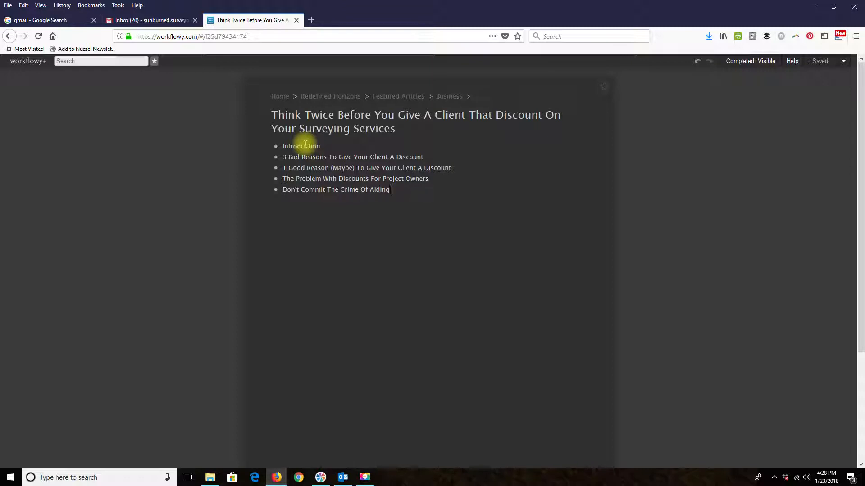
type(" And Abetting Cut Throat Competi")
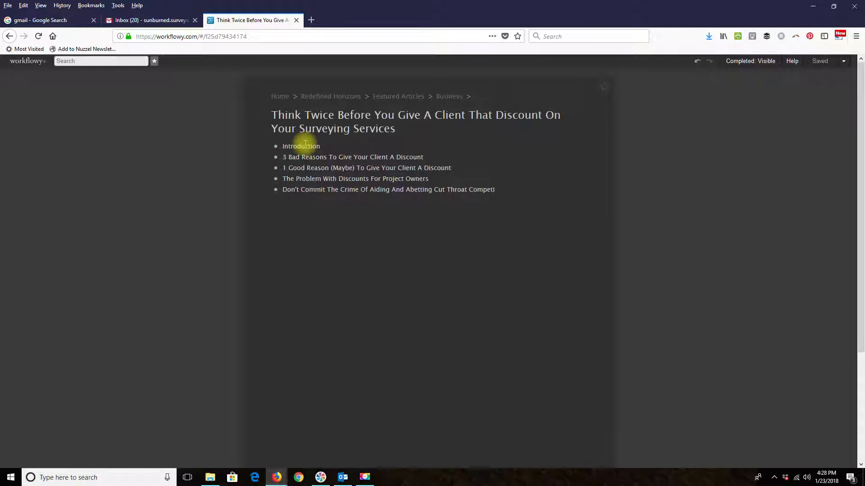
type("ro")
key("BackSpace")
key("BackSpace")
type("tos")
type("s")
key("Return")
type("Conclusio")
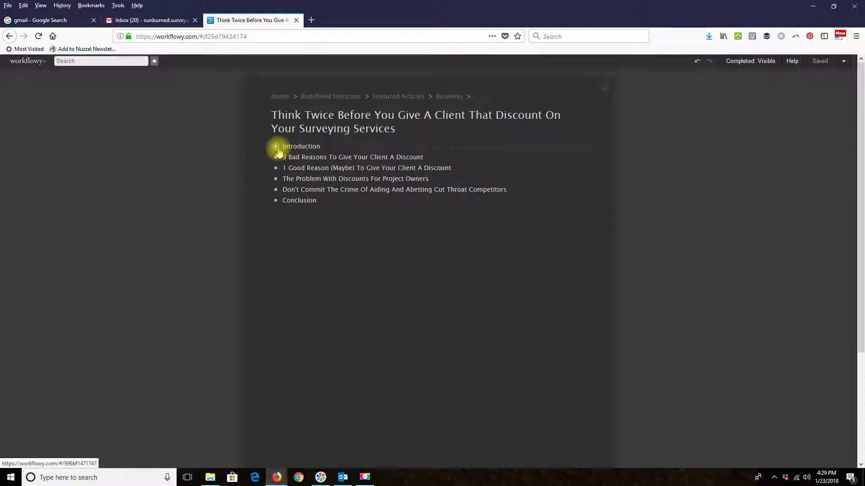
- Add "Overview" and "First Example" as sub-items within Introduction, and return to the article's outline
mouse_move(280, 152)
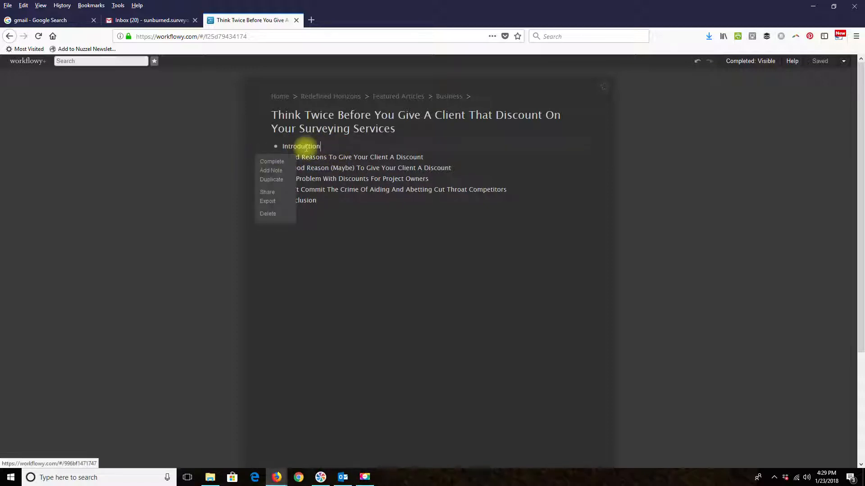
left_click(323, 151)
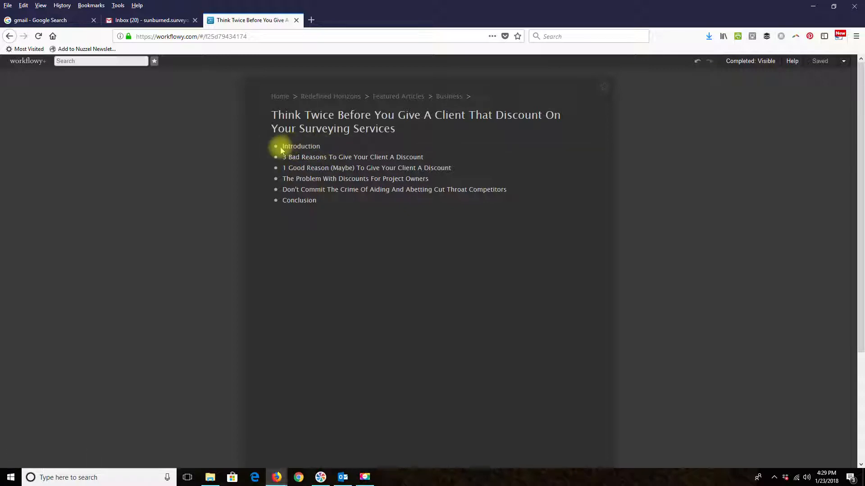
mouse_move(278, 150)
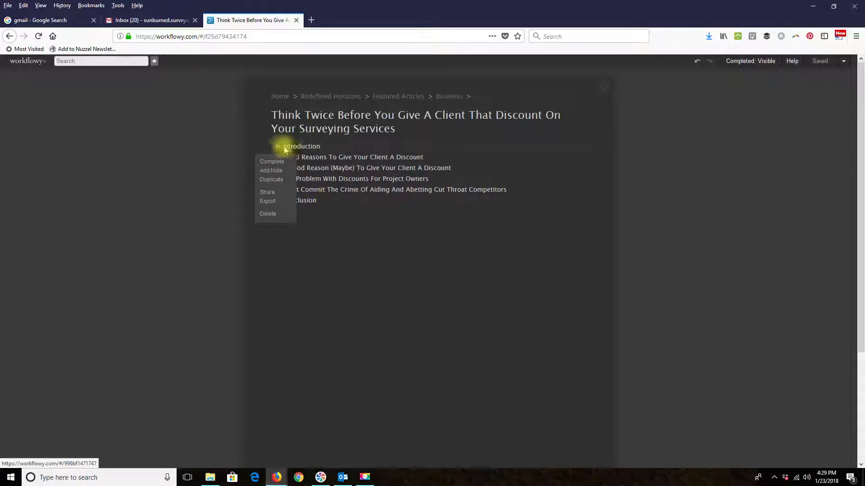
left_click(277, 147)
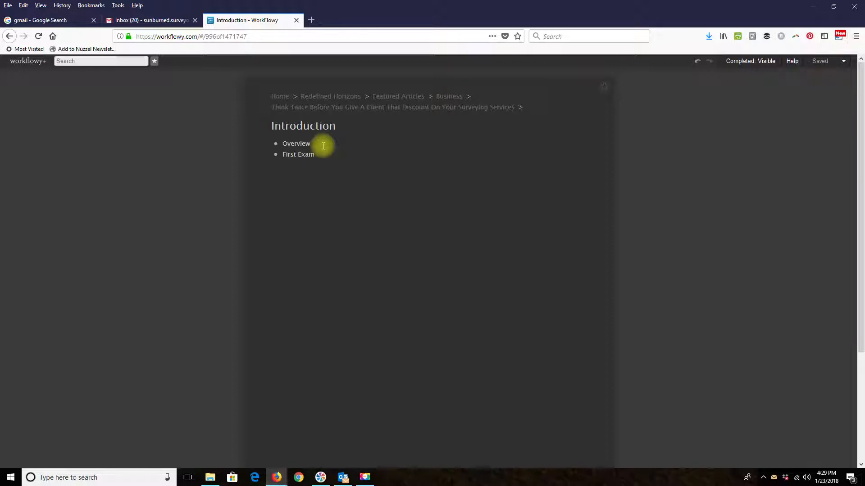
left_click(325, 157)
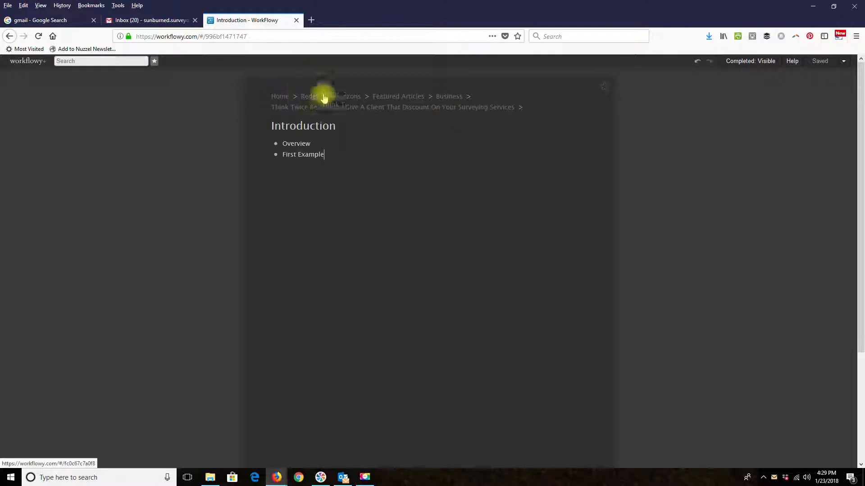
left_click(439, 108)
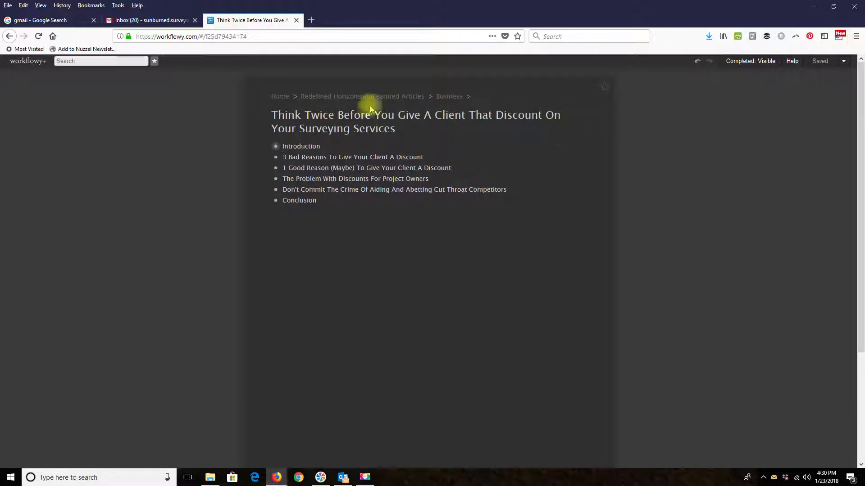
- Expand Introduction and add "Second Example" as a sub-item below "First Example"
left_click(267, 148)
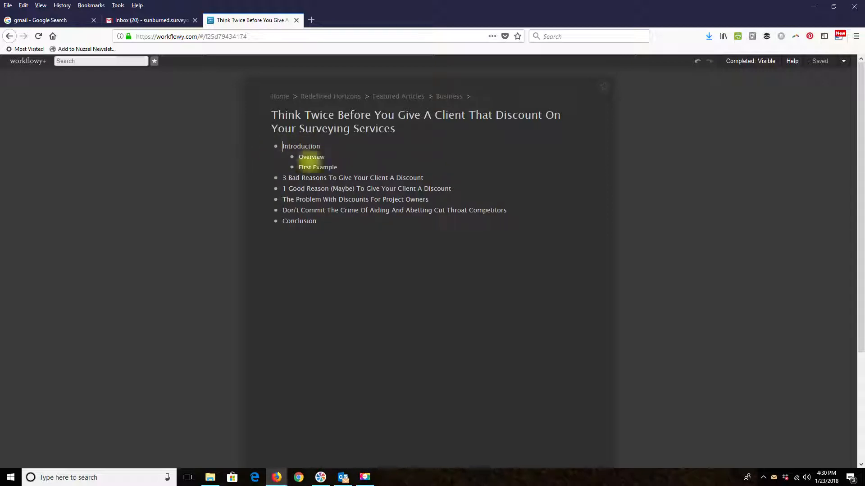
left_click(344, 168)
key("Return")
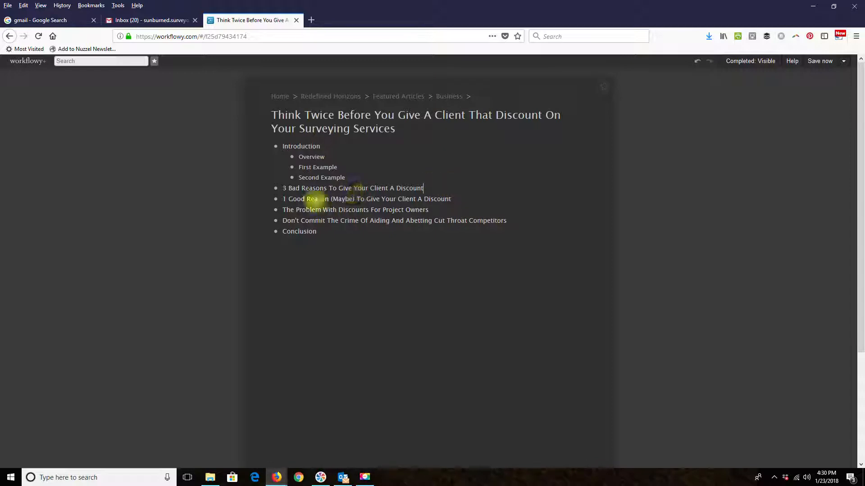
- Add "First Reason", "Second Reason" and "Third Reason" within "3 Bad Reasons To Give Your Client A Discount", and expand that item in the article's outline
key("Return")
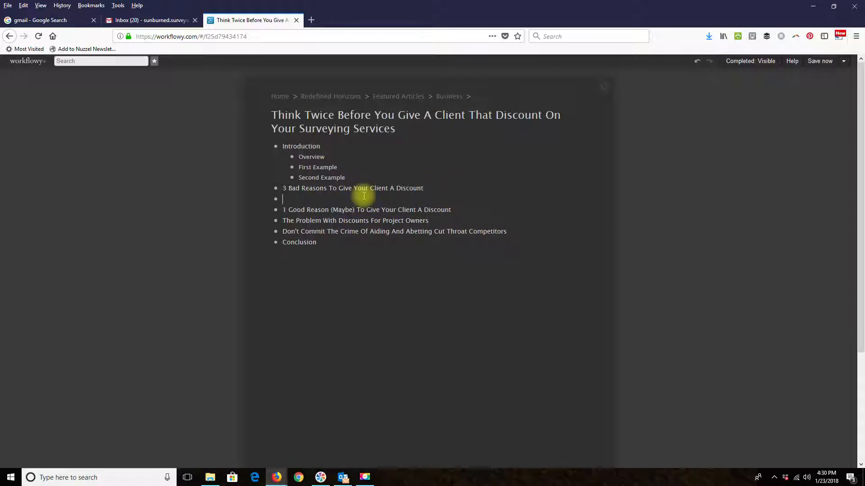
key("BackSpace")
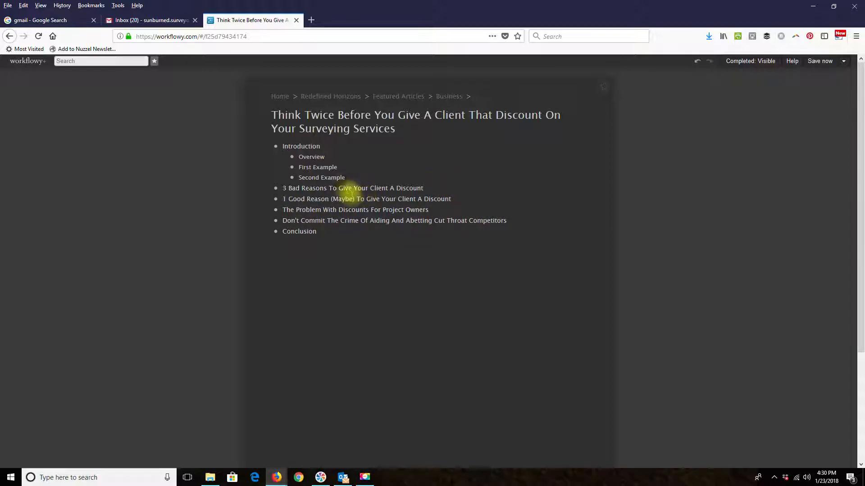
left_click(277, 189)
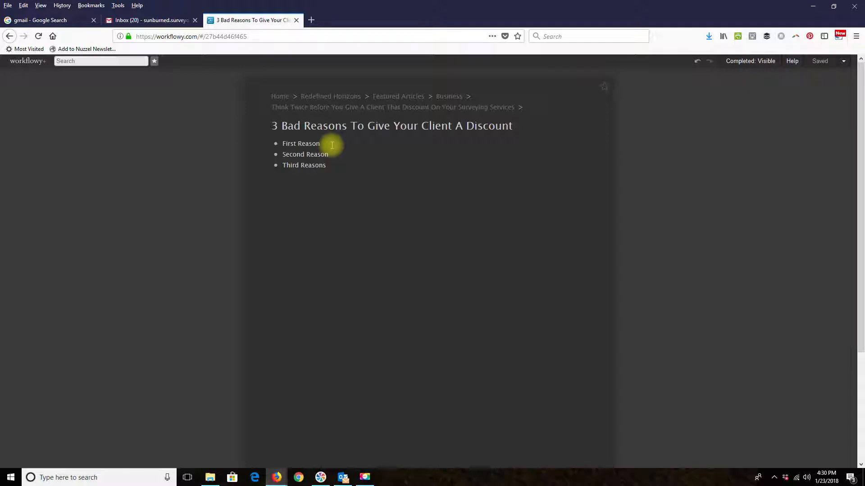
left_click(441, 106)
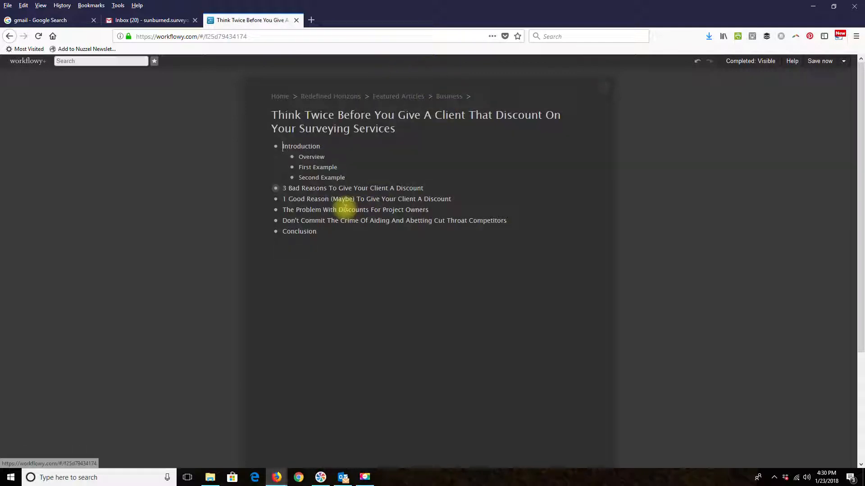
left_click(270, 187)
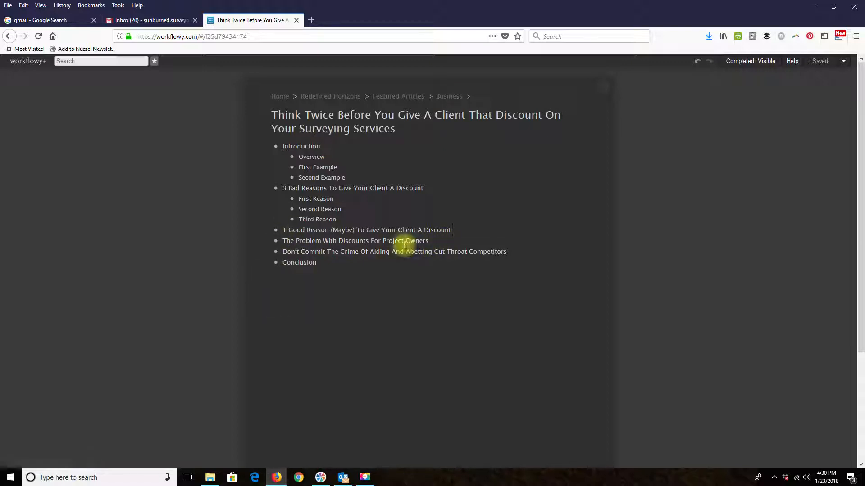
- Reword the project owners heading to "The Problems With Discounts For Project Owners"
left_click(449, 231)
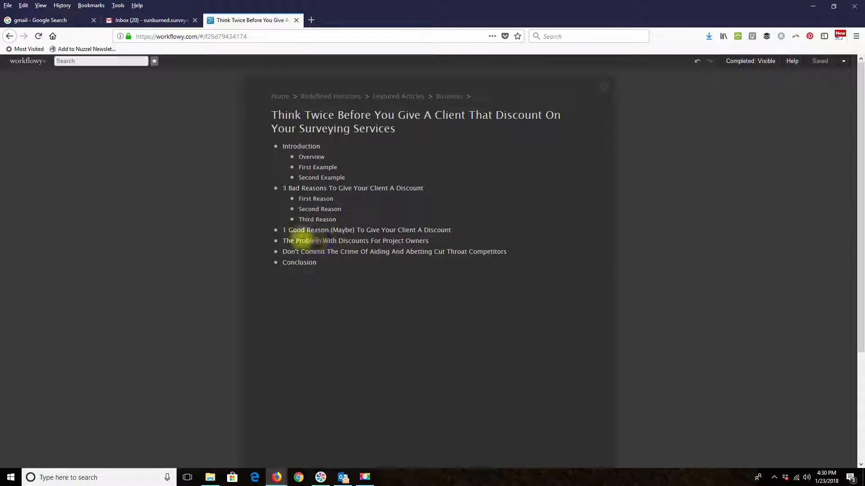
left_click(322, 242)
type("s")
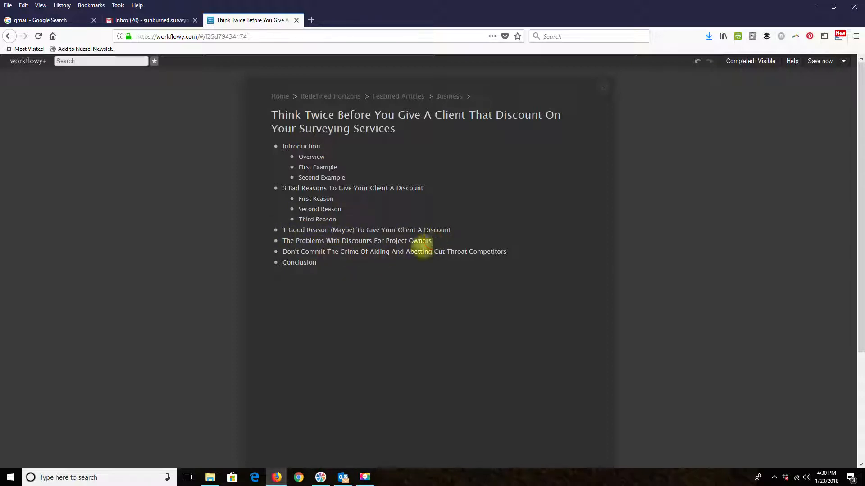
- Add "First Problem" and "Second Problem" within the project owners item, and expand it in the article's outline
left_click(276, 241)
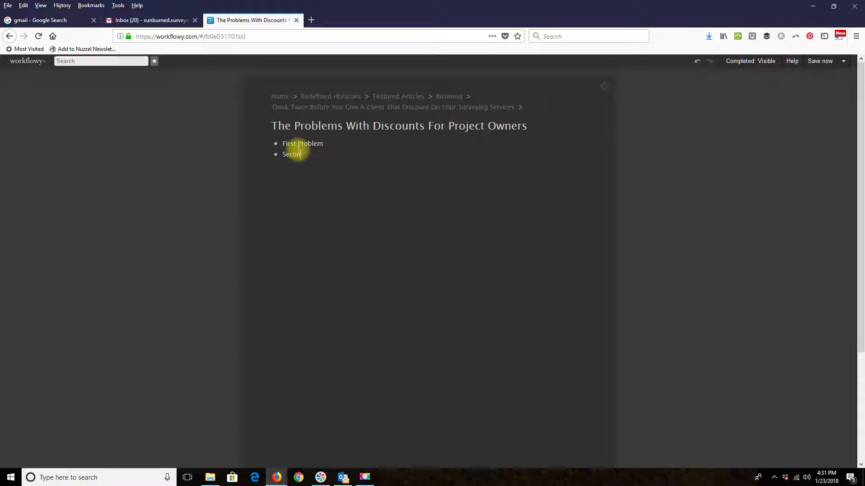
left_click(361, 109)
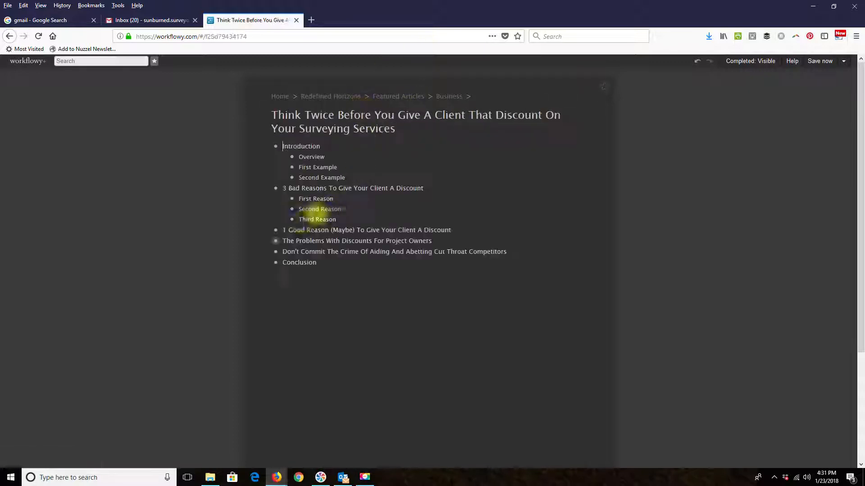
left_click(266, 241)
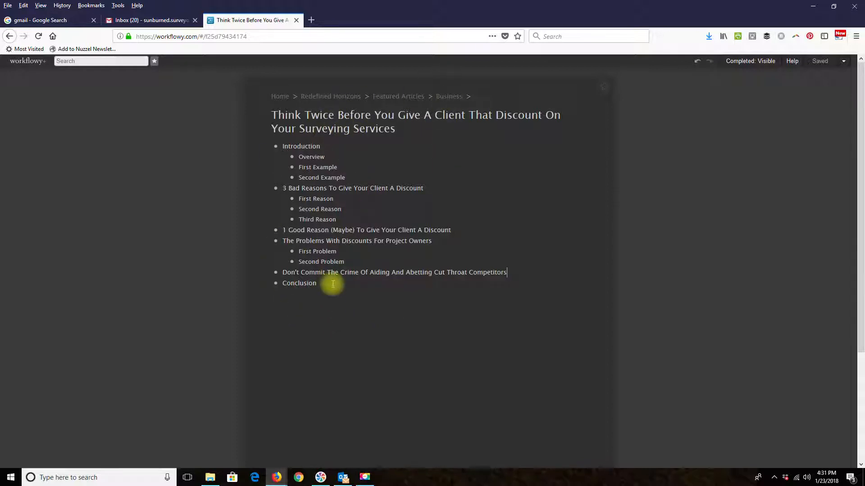
- Go back to the home list and review the complete discount article outline by expanding and collapsing it
left_click(274, 99)
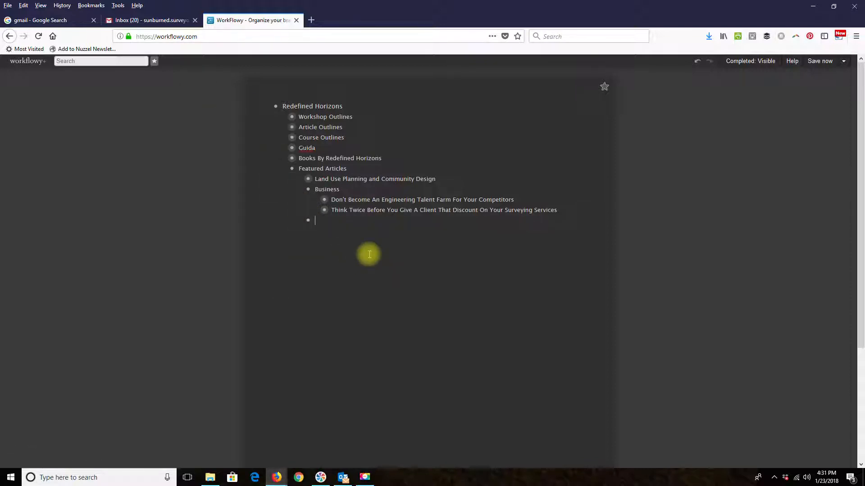
left_click(315, 211)
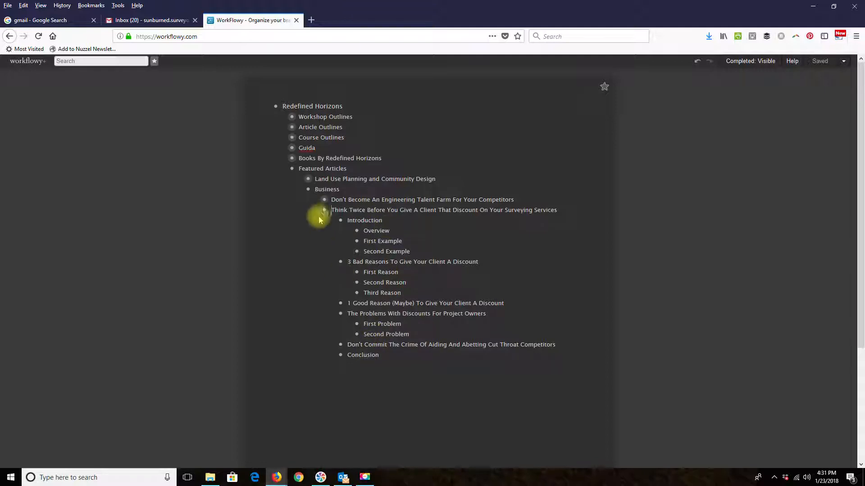
left_click(315, 212)
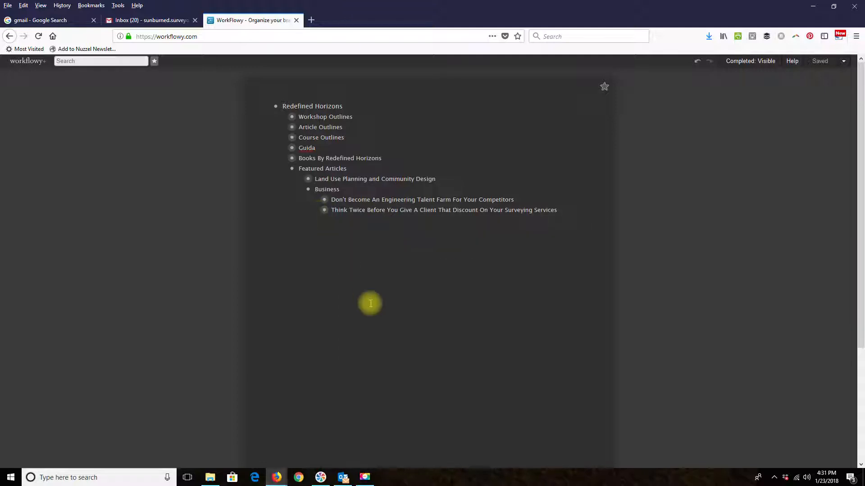